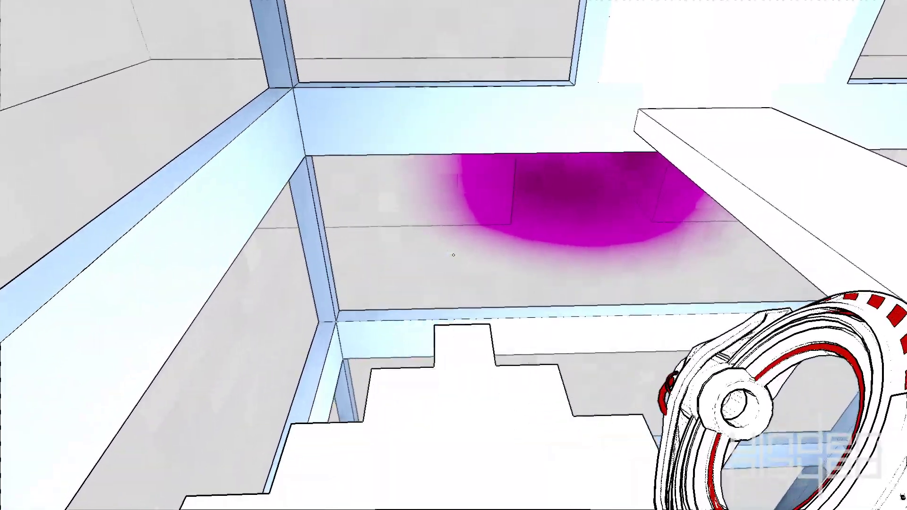
{"action": "key", "text": "w"}
{"action": "key", "text": "w"}
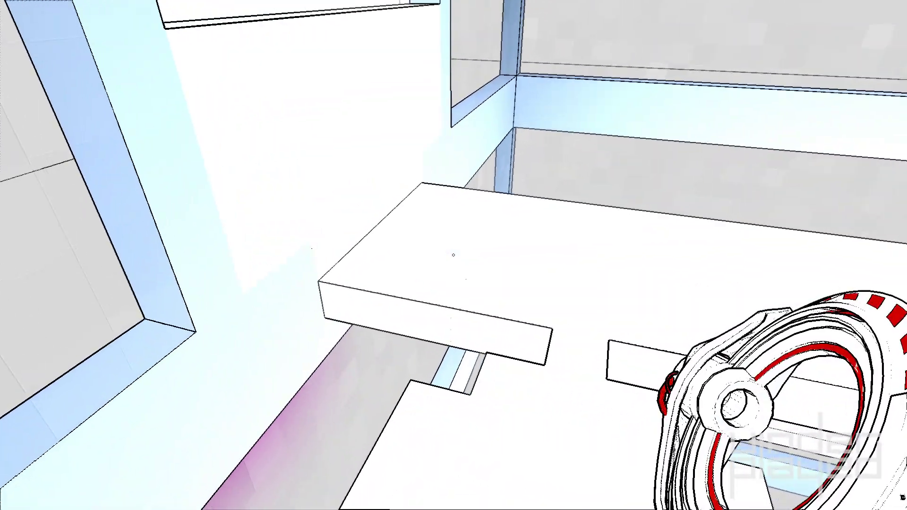
{"action": "key", "text": "w"}
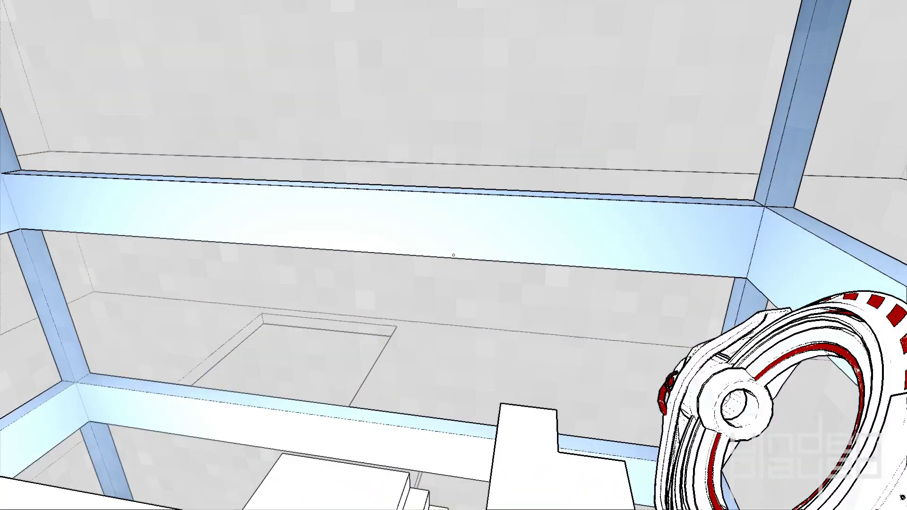
{"action": "key", "text": "w"}
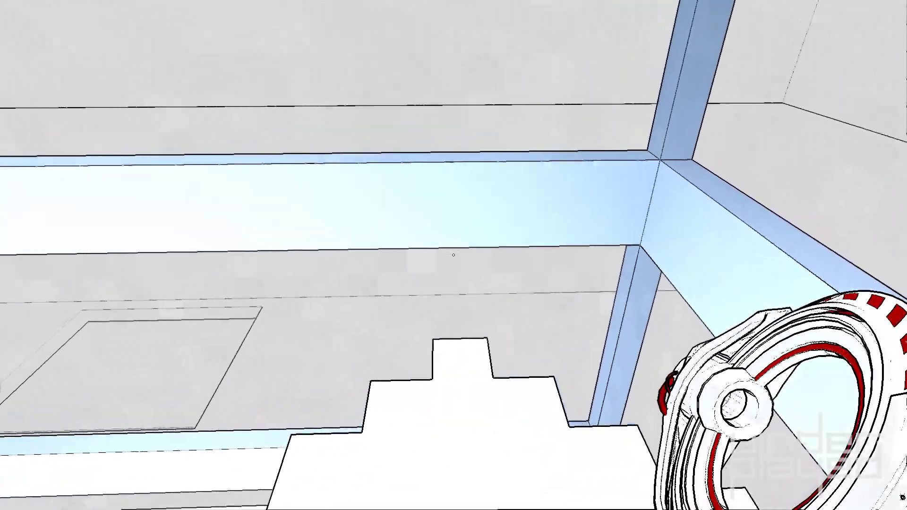
{"action": "key", "text": "w"}
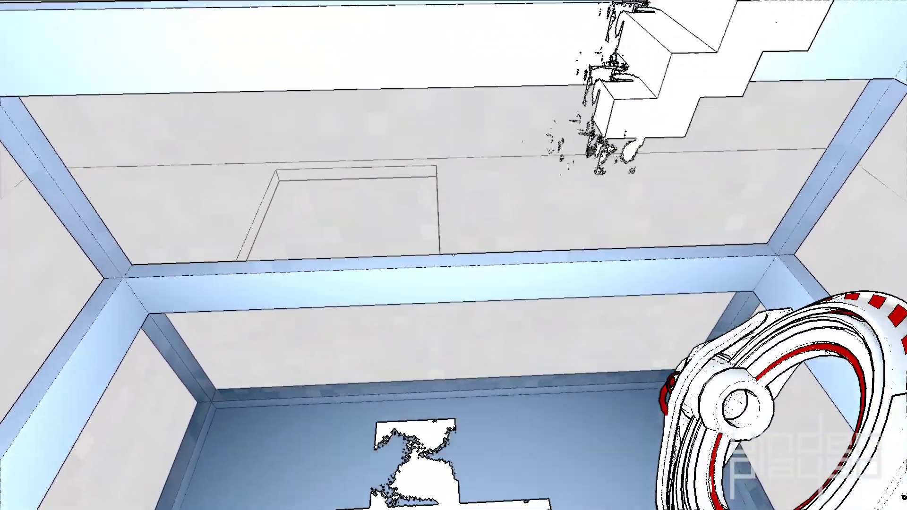
{"action": "key", "text": "w"}
{"action": "key", "text": "w"}
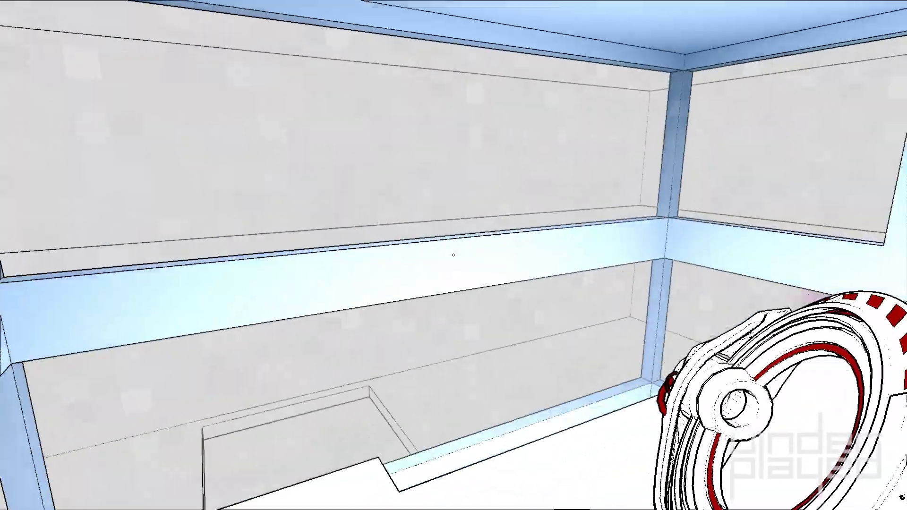
{"action": "key", "text": "w"}
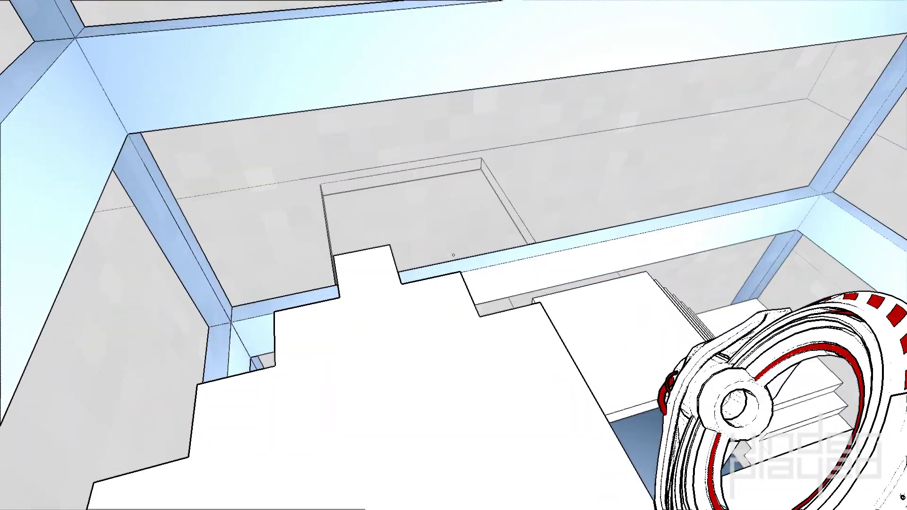
{"action": "key", "text": "w"}
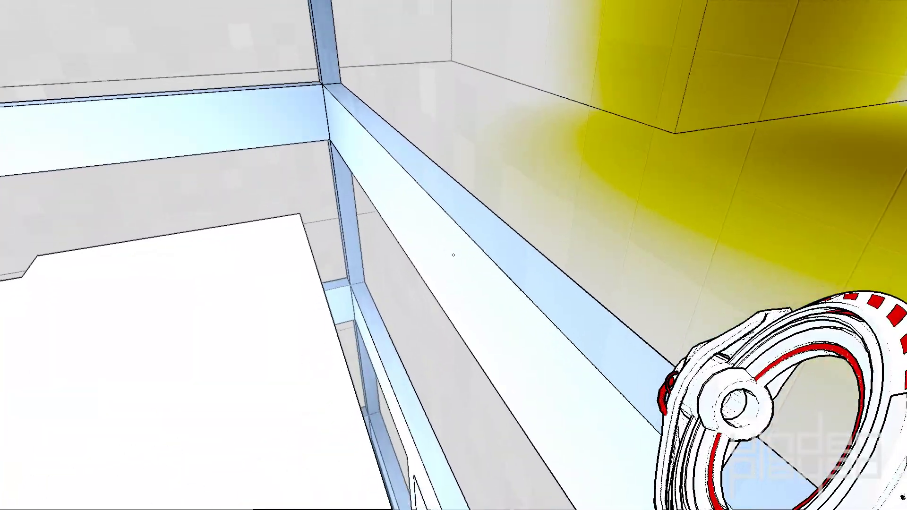
{"action": "key", "text": "w"}
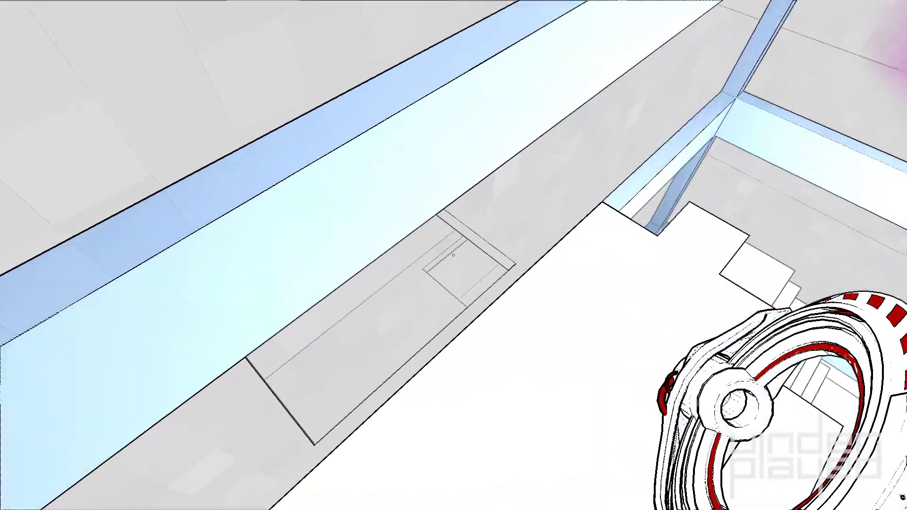
{"action": "key", "text": "w"}
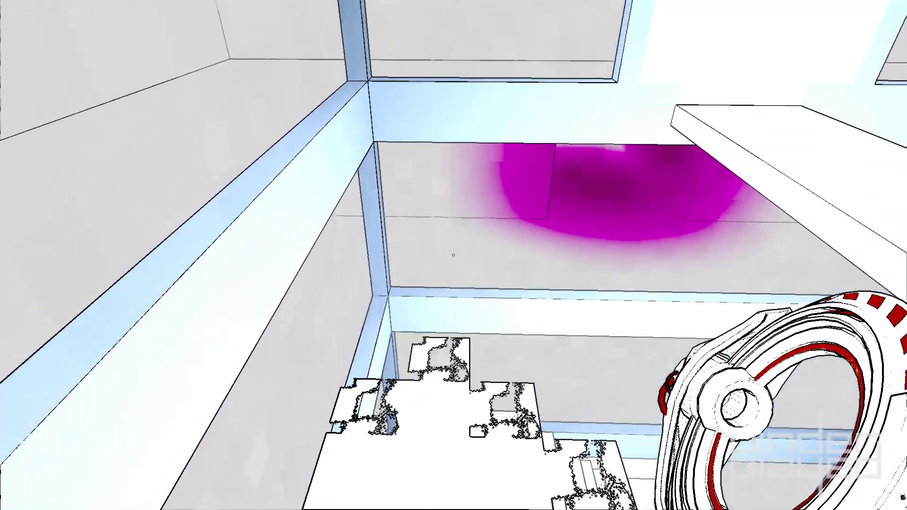
{"action": "key", "text": "w"}
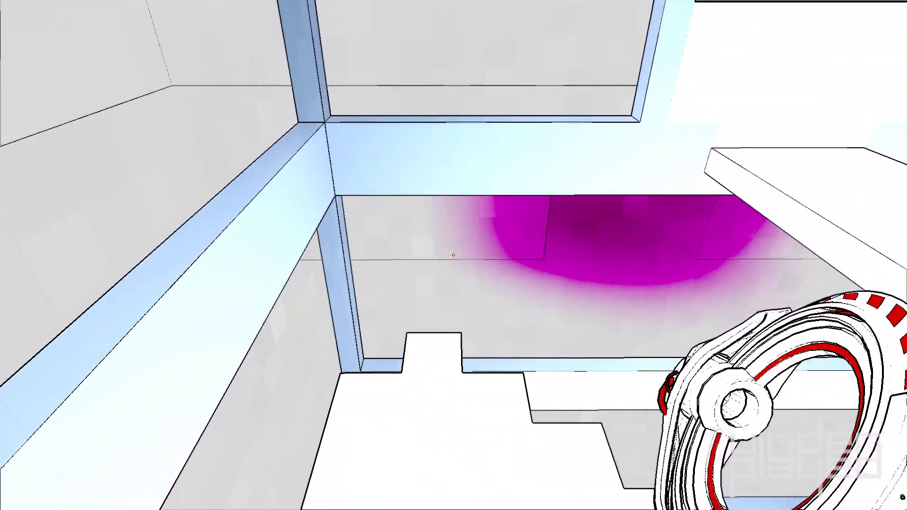
{"action": "key", "text": "w"}
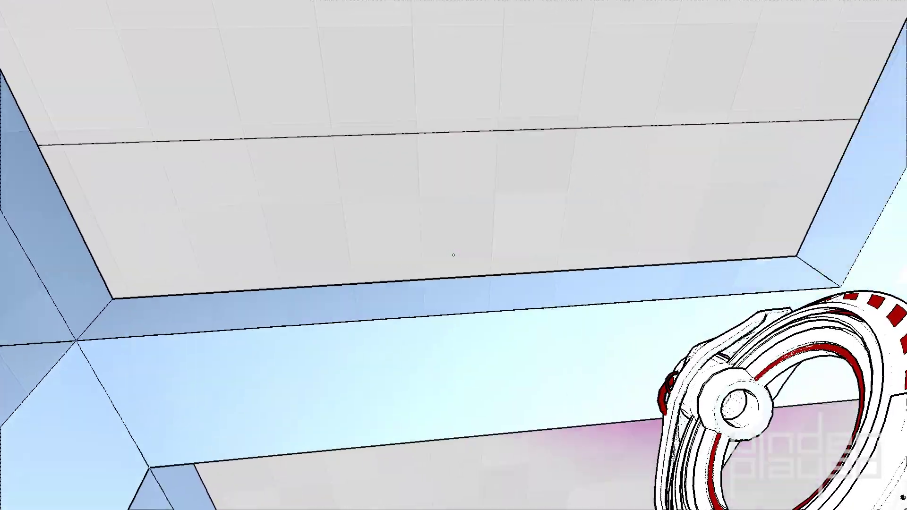
{"action": "key", "text": "space"}
{"action": "key", "text": "w"}
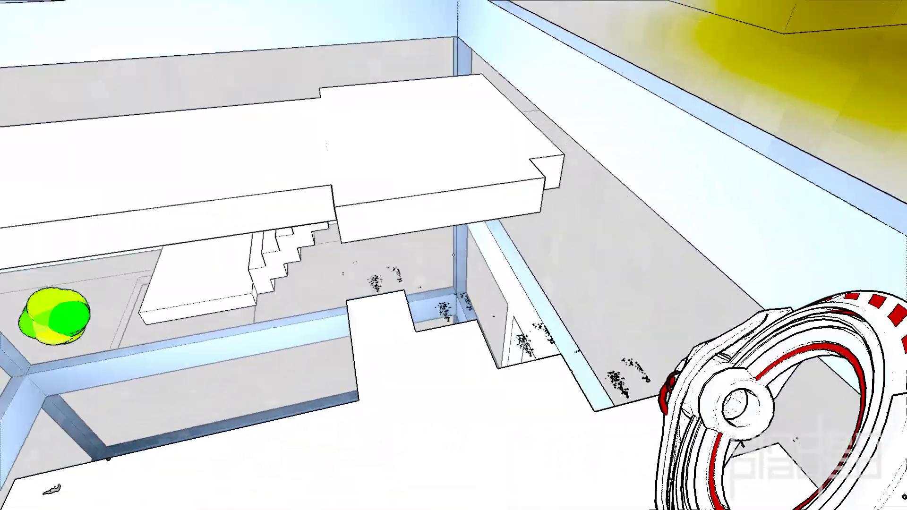
{"action": "key", "text": "w"}
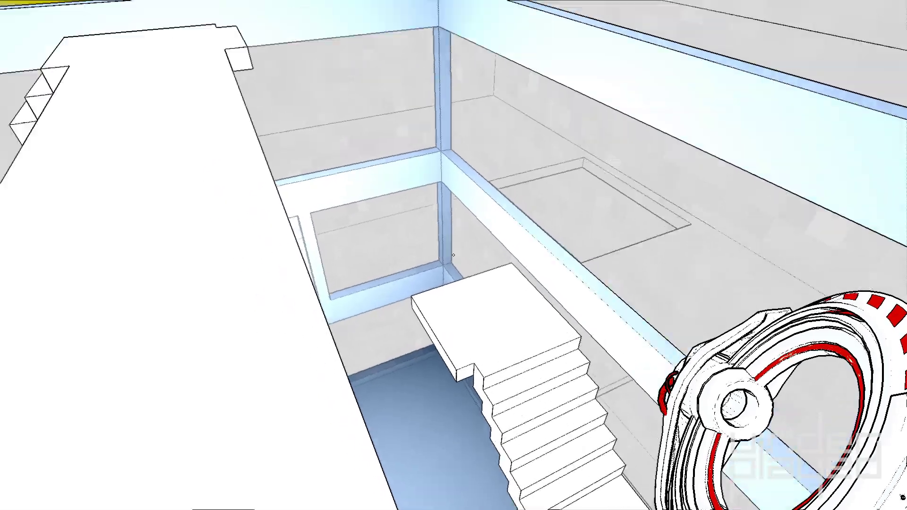
{"action": "key", "text": "w"}
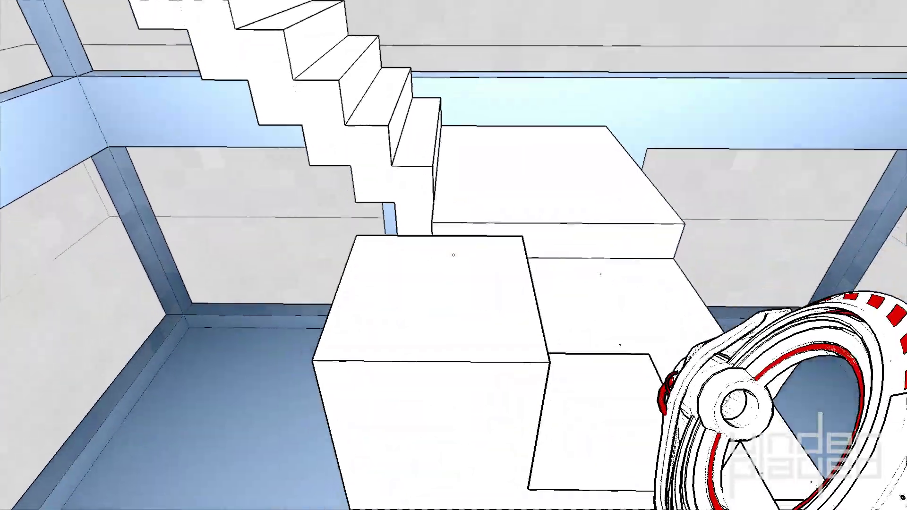
{"action": "left_click", "coordinate": [454, 255]}
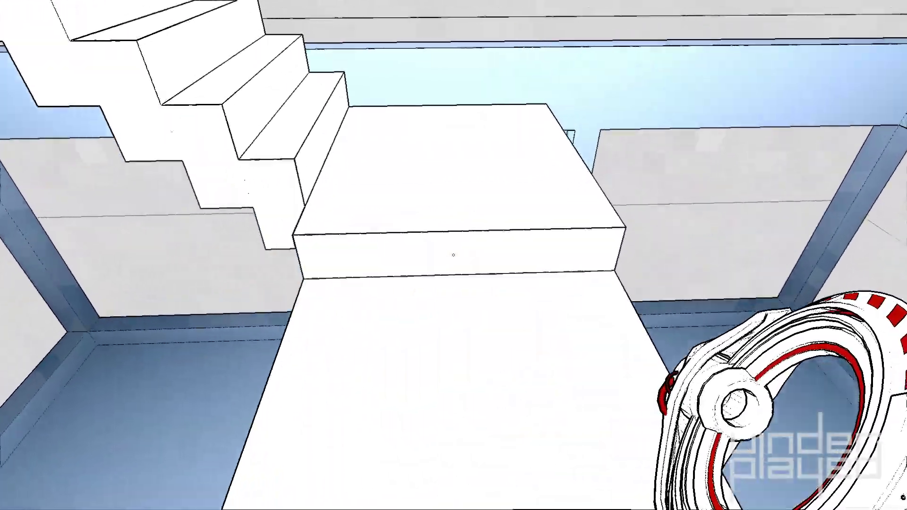